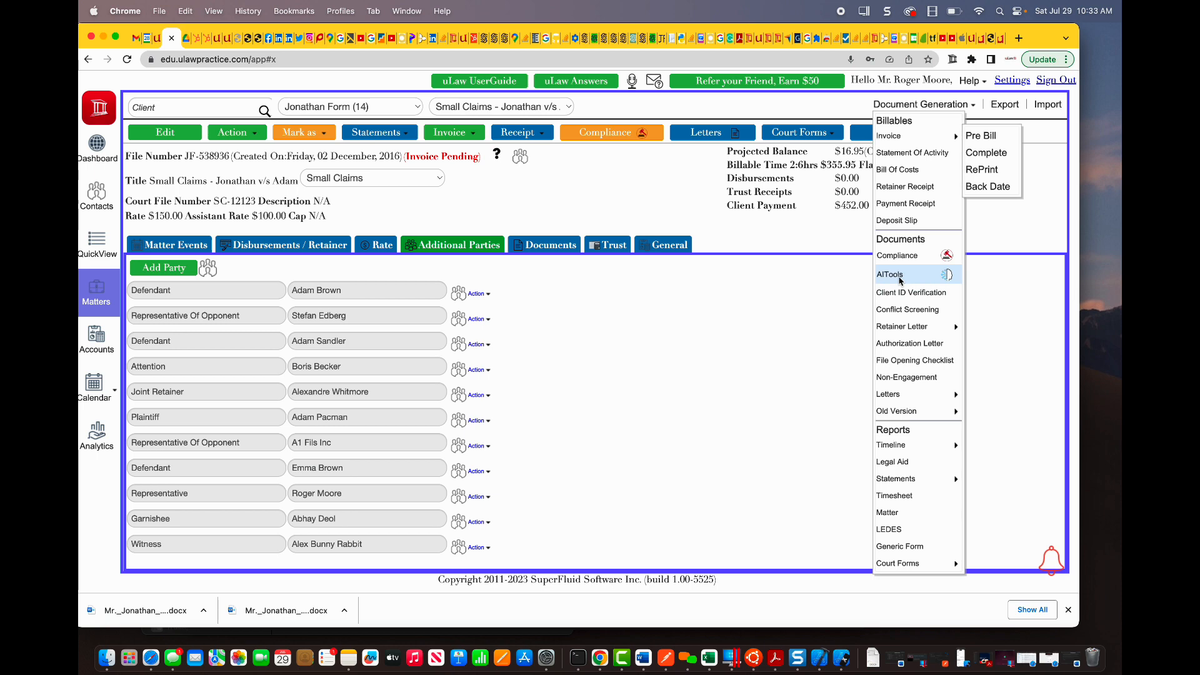
- Open the AI closing letter form and enter notes on paying the invoice balance within 30 days, the favourable judgement, the coming settlement cheque and referrals
click(891, 275)
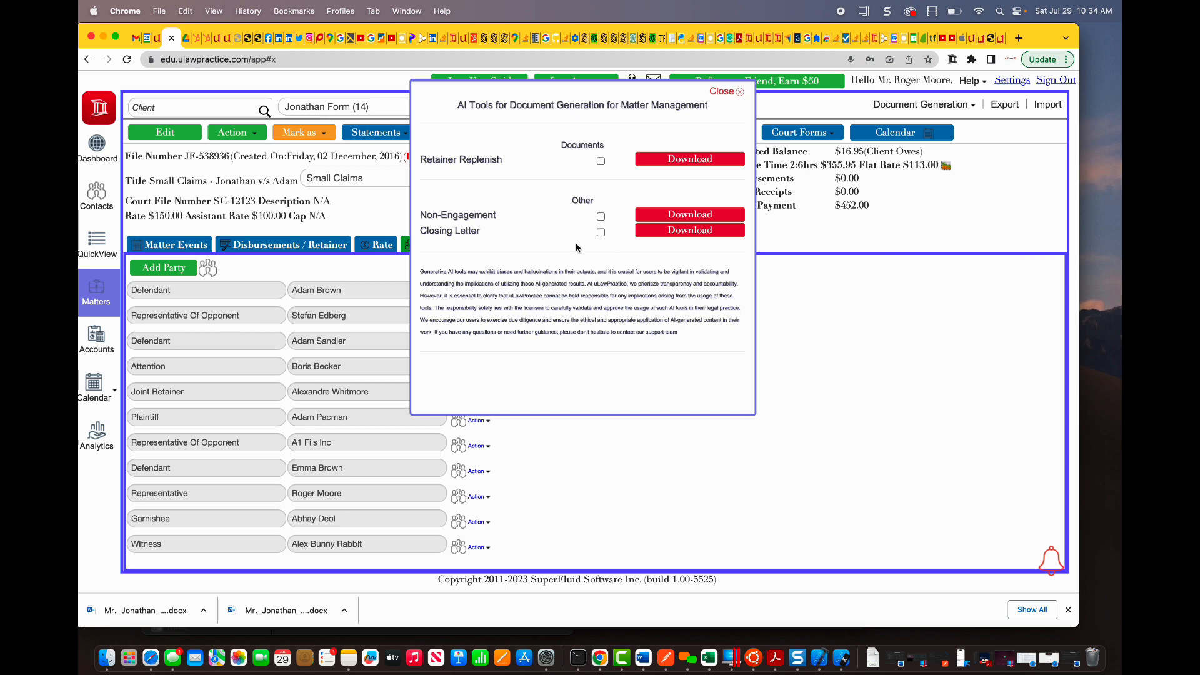
click(686, 232)
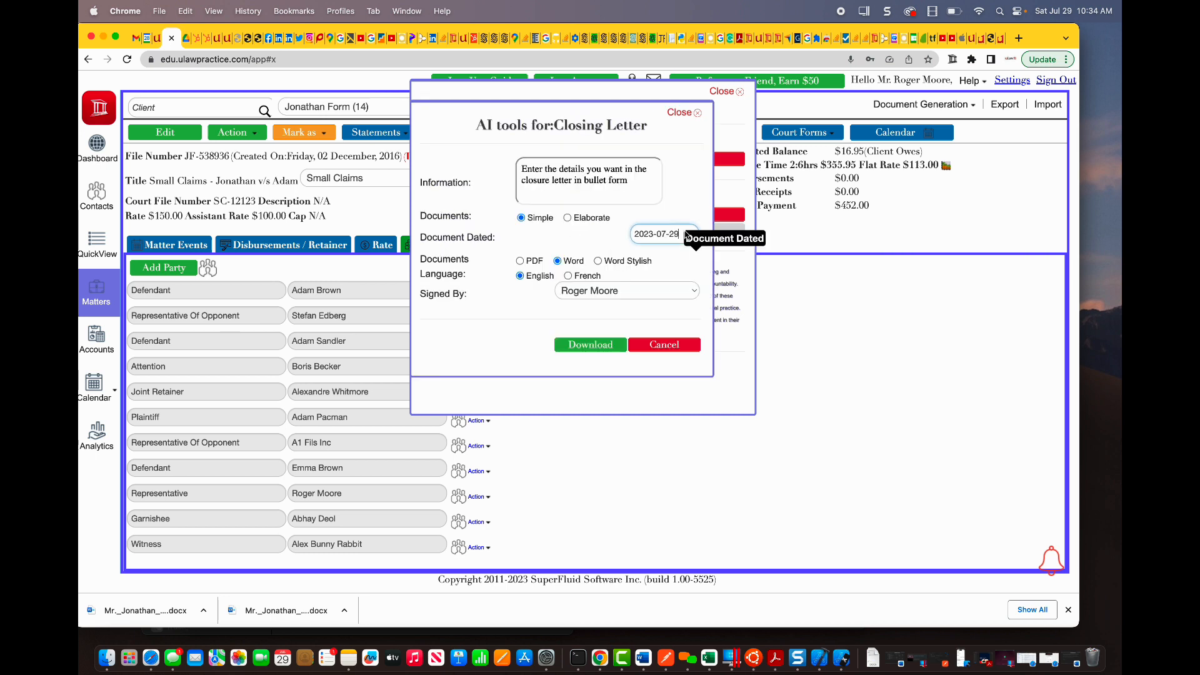
click(588, 181)
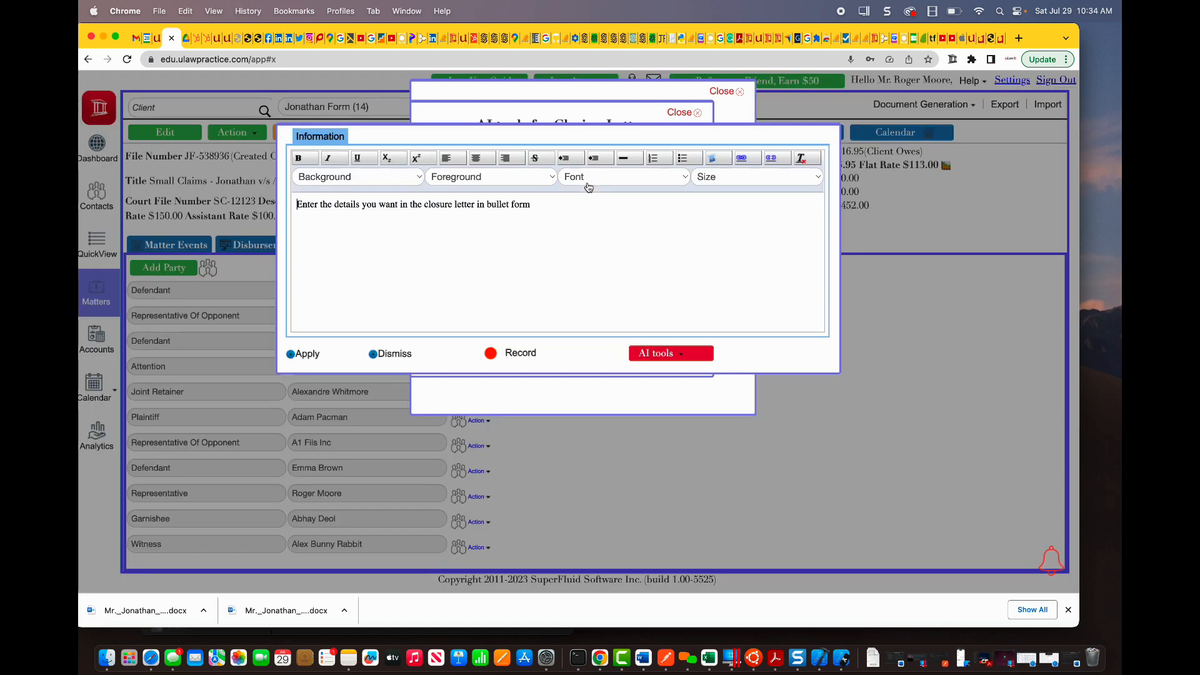
triple_click(490, 204)
text(Pay invoice balance in next 30days  1. We got a favourable judgement fromt he judge 2. settlement cheque is coming in few days  hope to work with you and send us some referals)
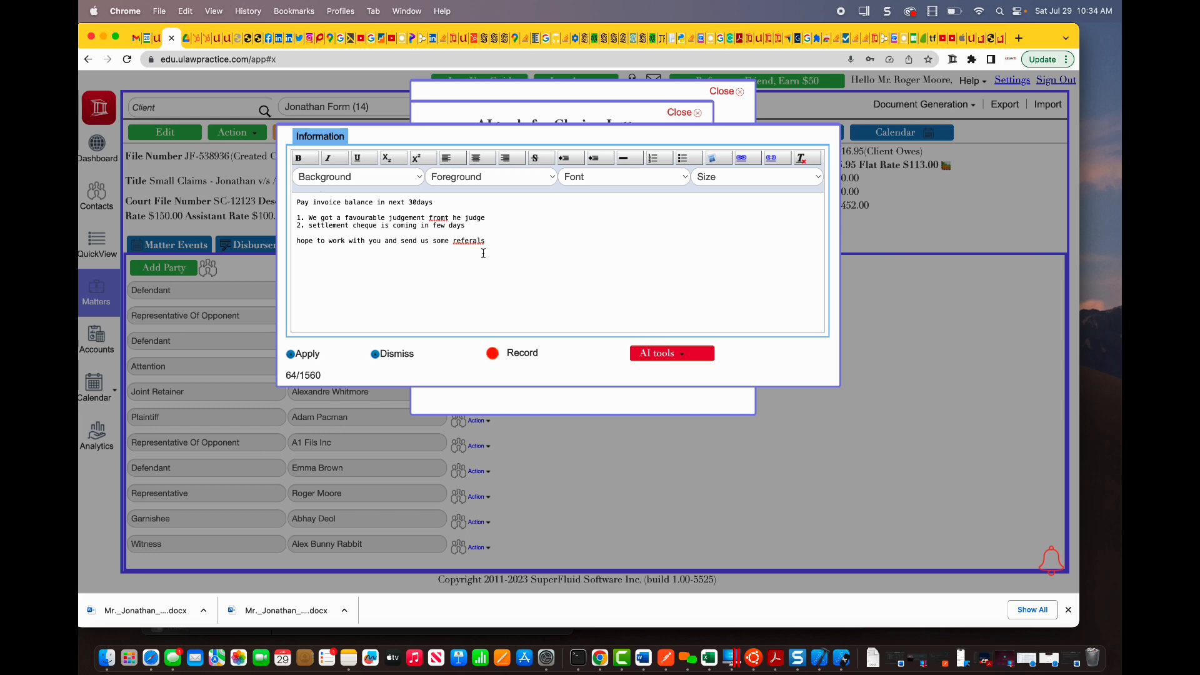
click(309, 354)
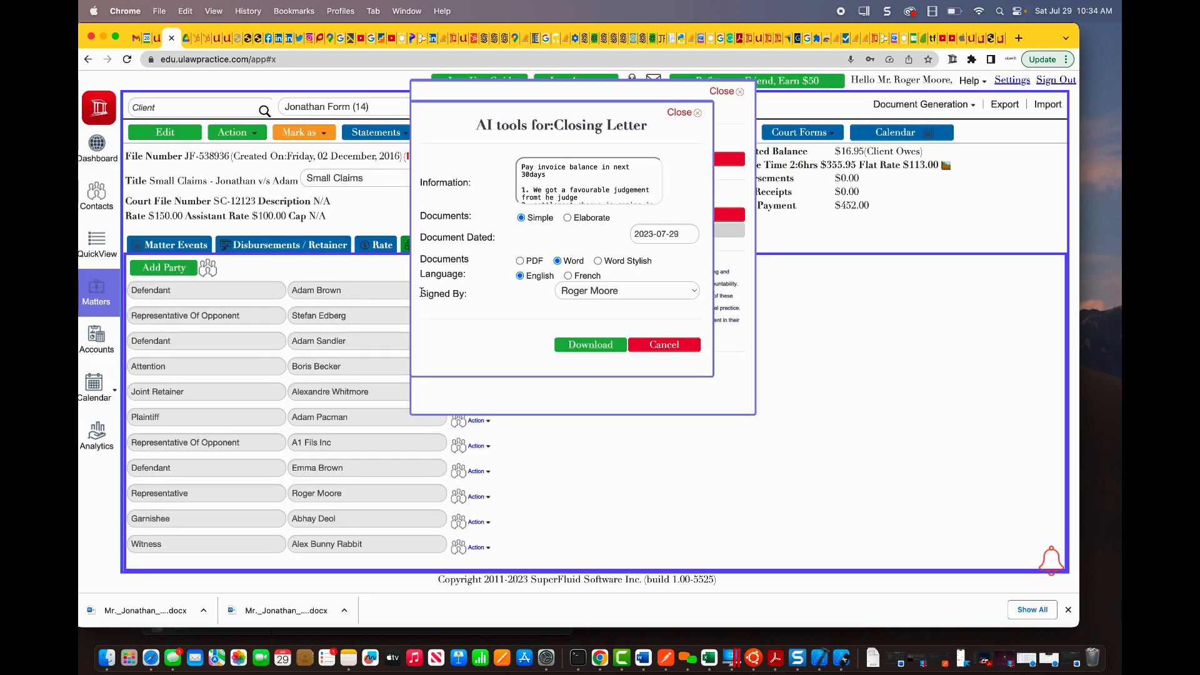
- Generate the closing letter in Word Stylish format and open the downloaded document to read it
click(598, 263)
click(585, 348)
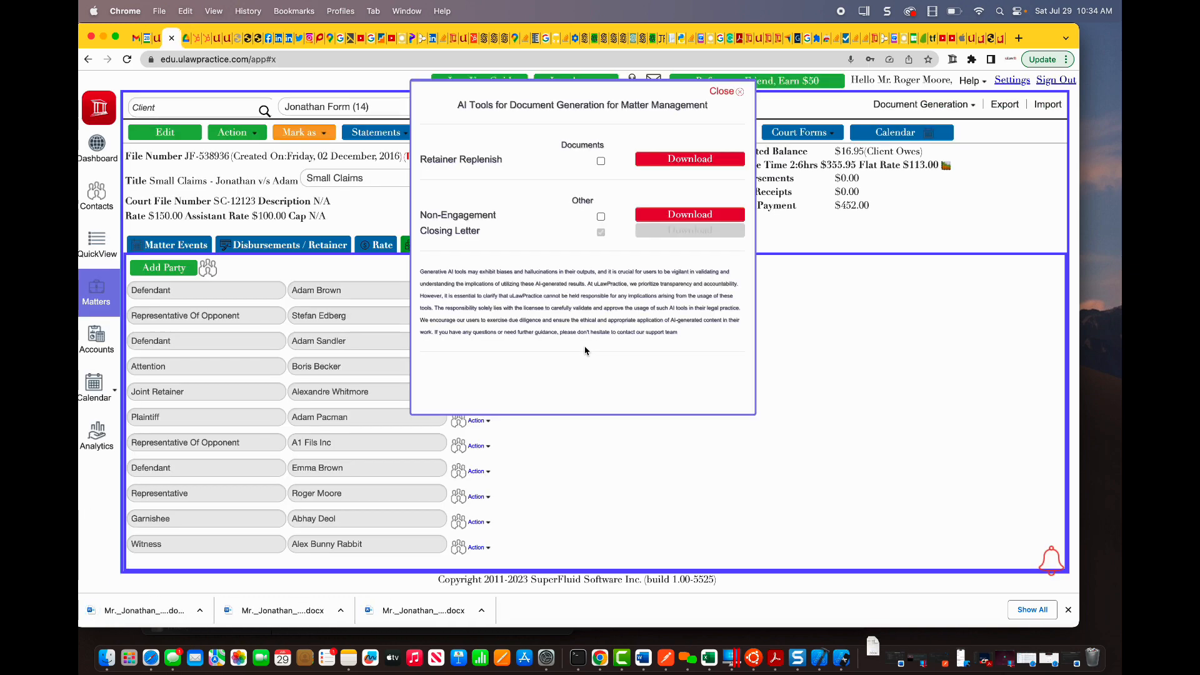
click(873, 657)
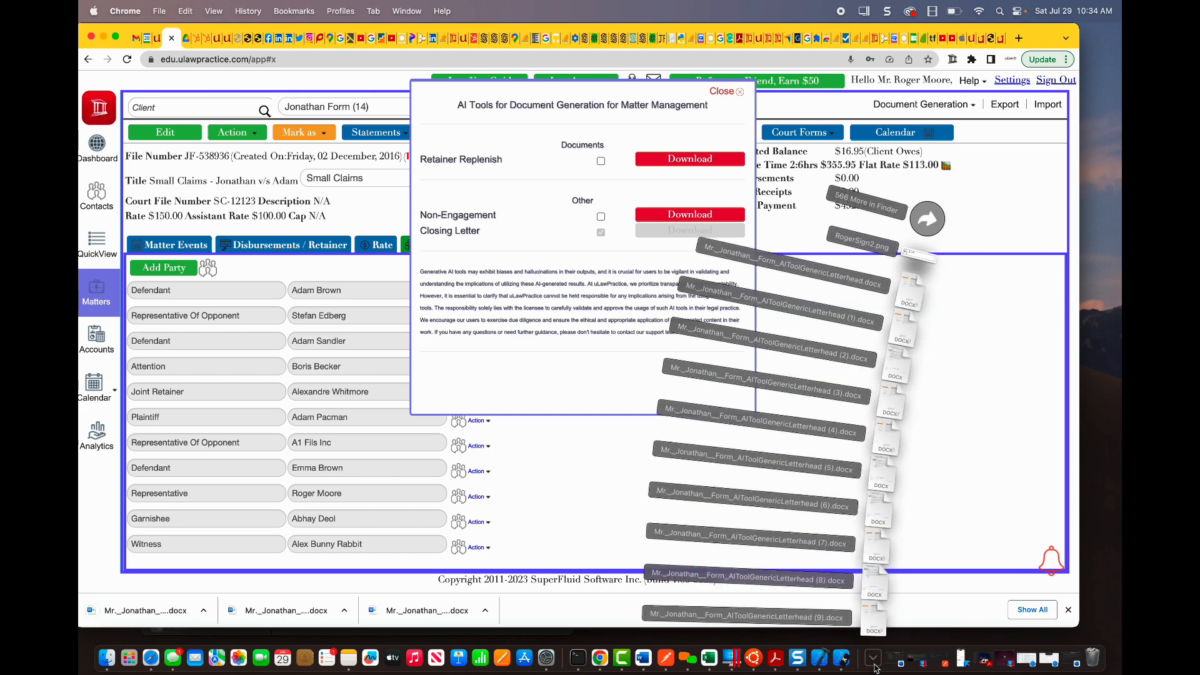
click(855, 626)
scroll(620, 461, down, 5)
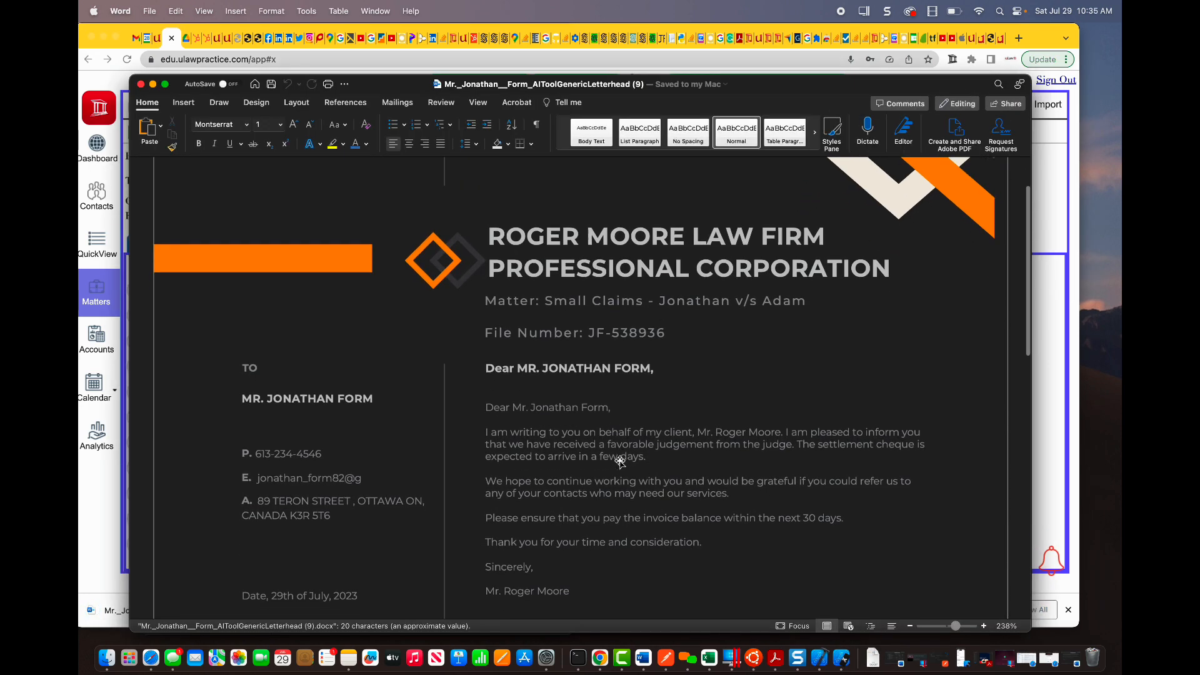
scroll(619, 461, up, 2)
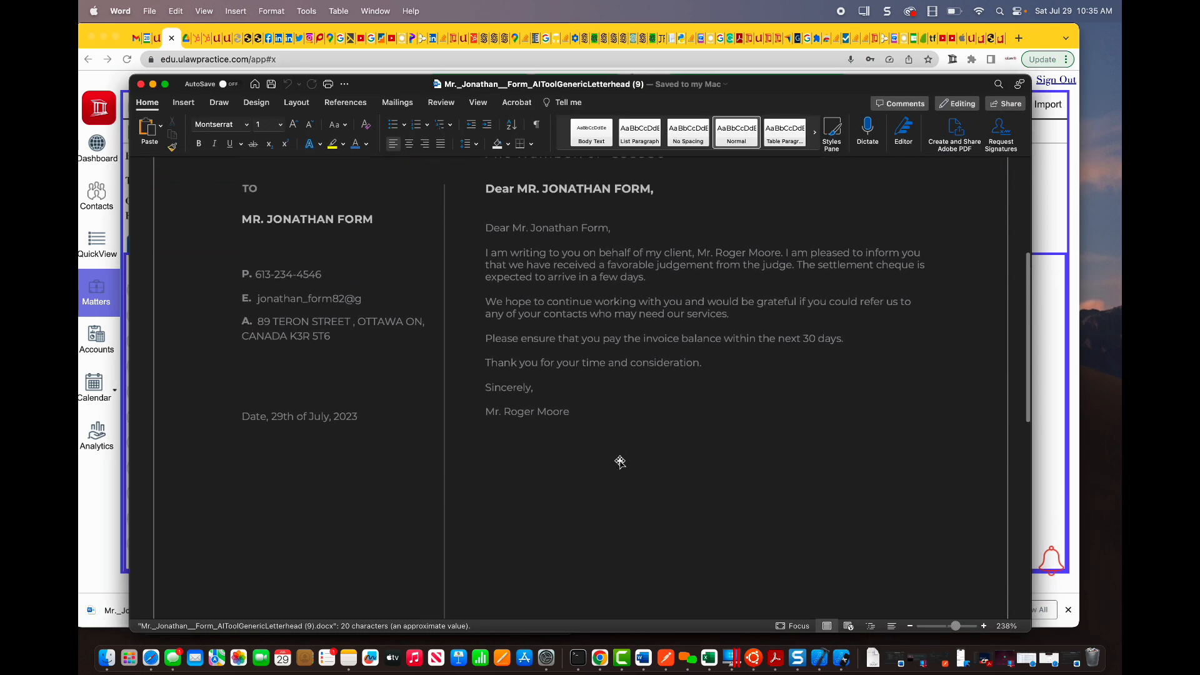
- Delete the first sentence of the letter body, the one about writing on behalf of the client
click(732, 276)
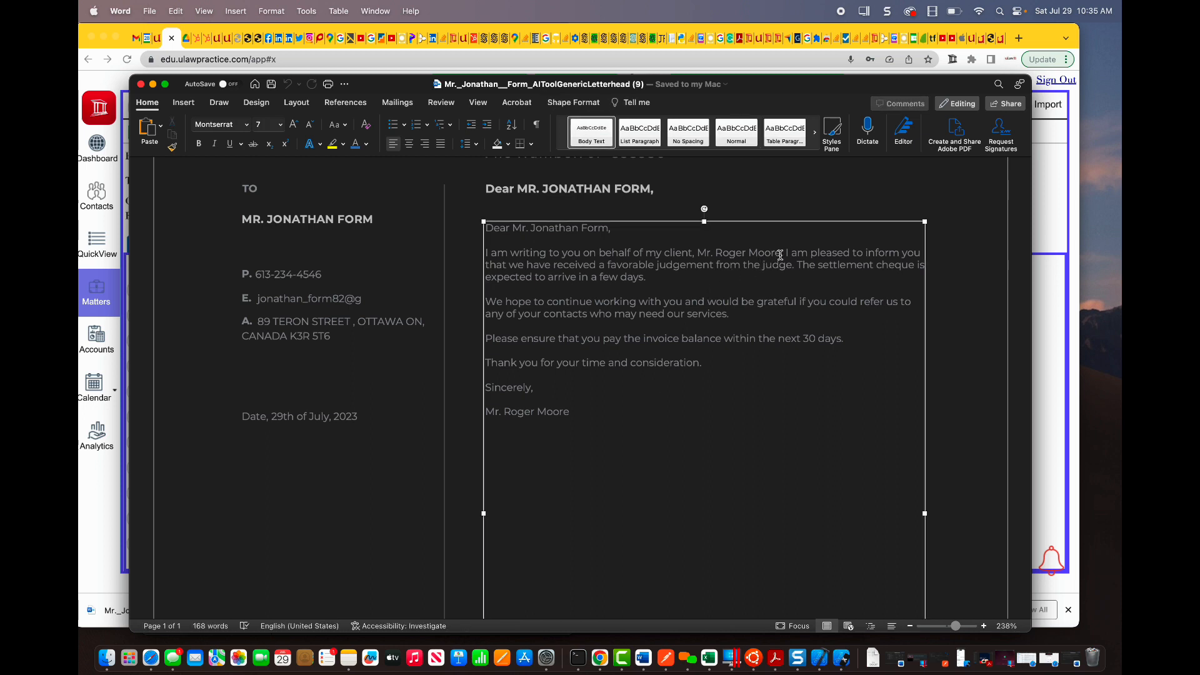
drag(786, 253, 549, 244)
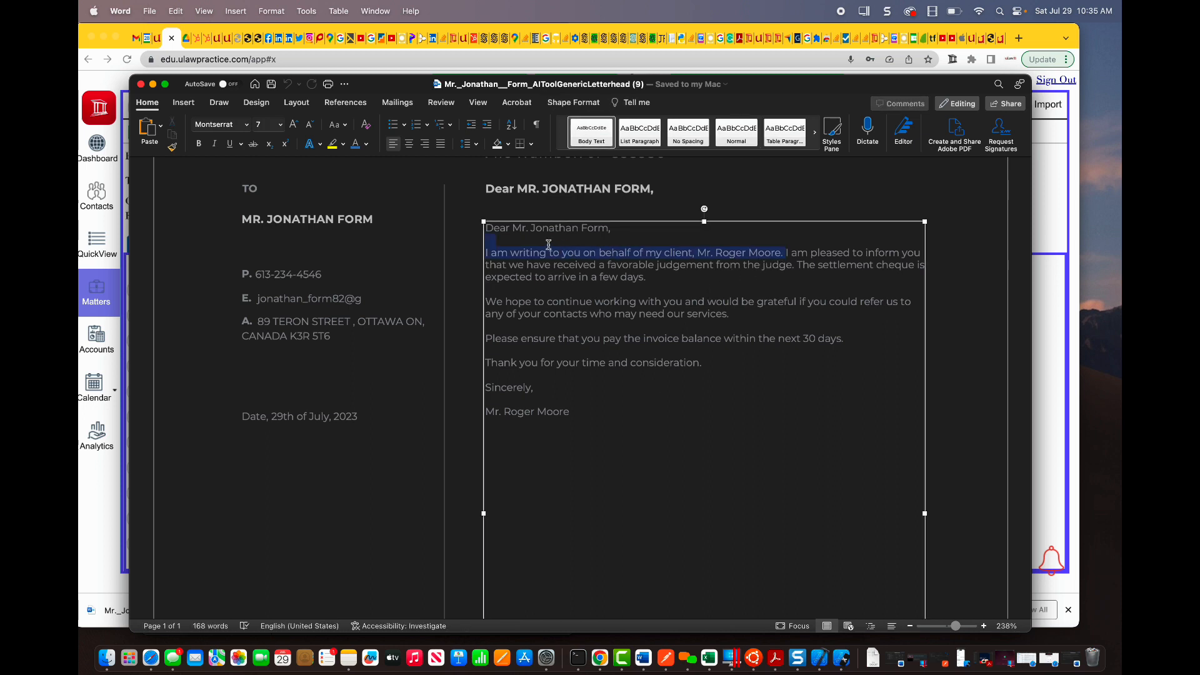
key(BackSpace)
click(487, 254)
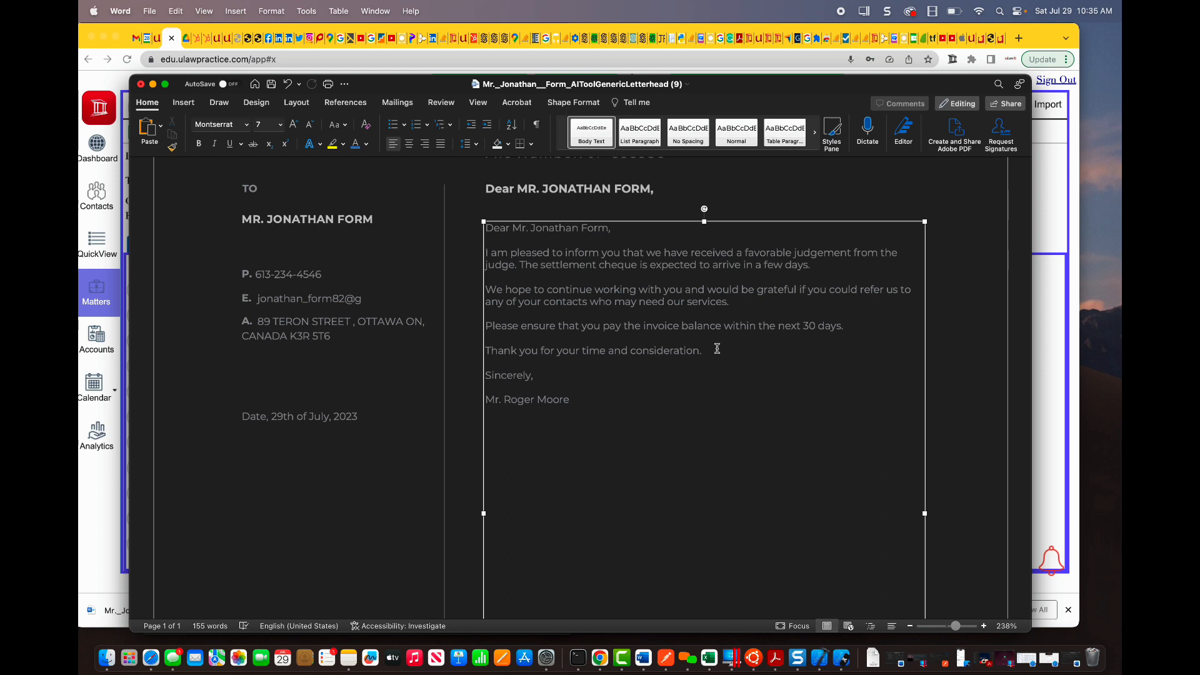
- Look through the whole letter from its footer to its header, and close the document without saving the changes
scroll(717, 348, down, 10)
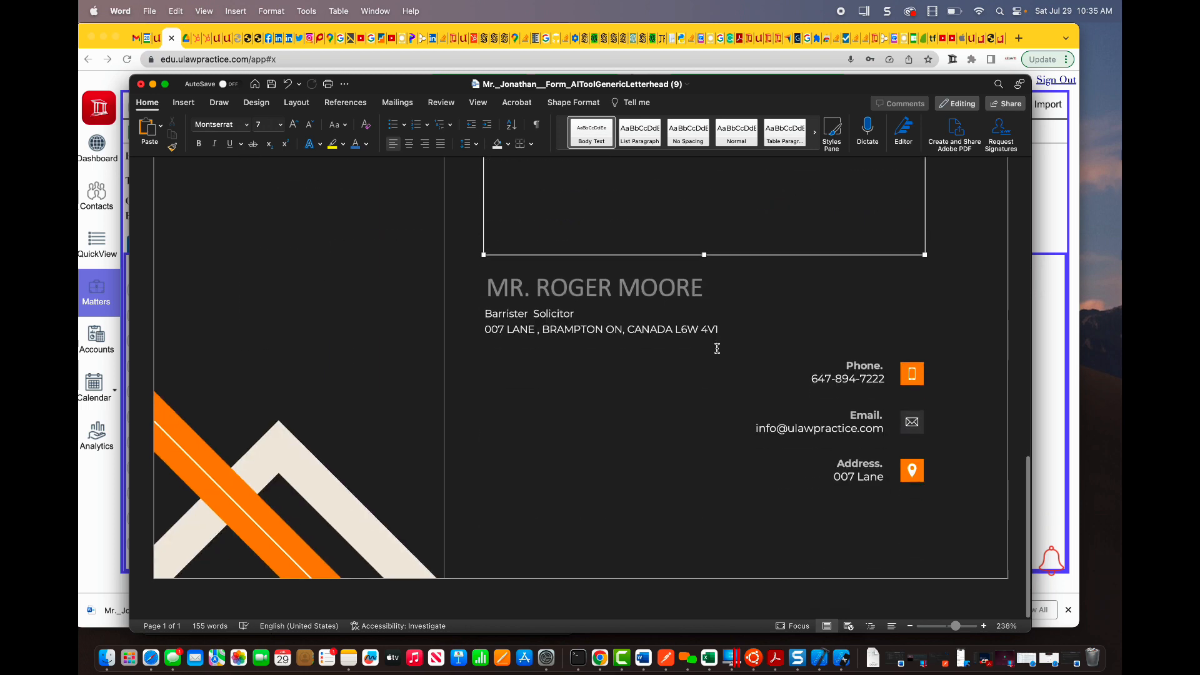
scroll(717, 348, up, 12)
scroll(717, 348, up, 2)
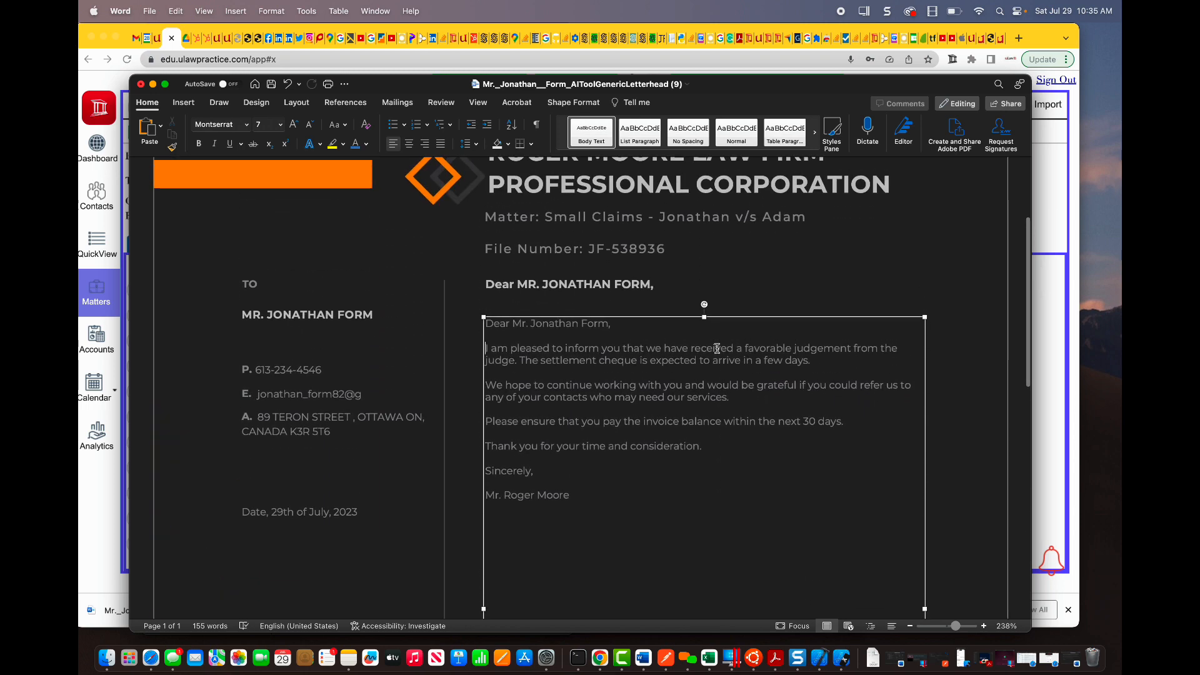
scroll(717, 348, up, 10)
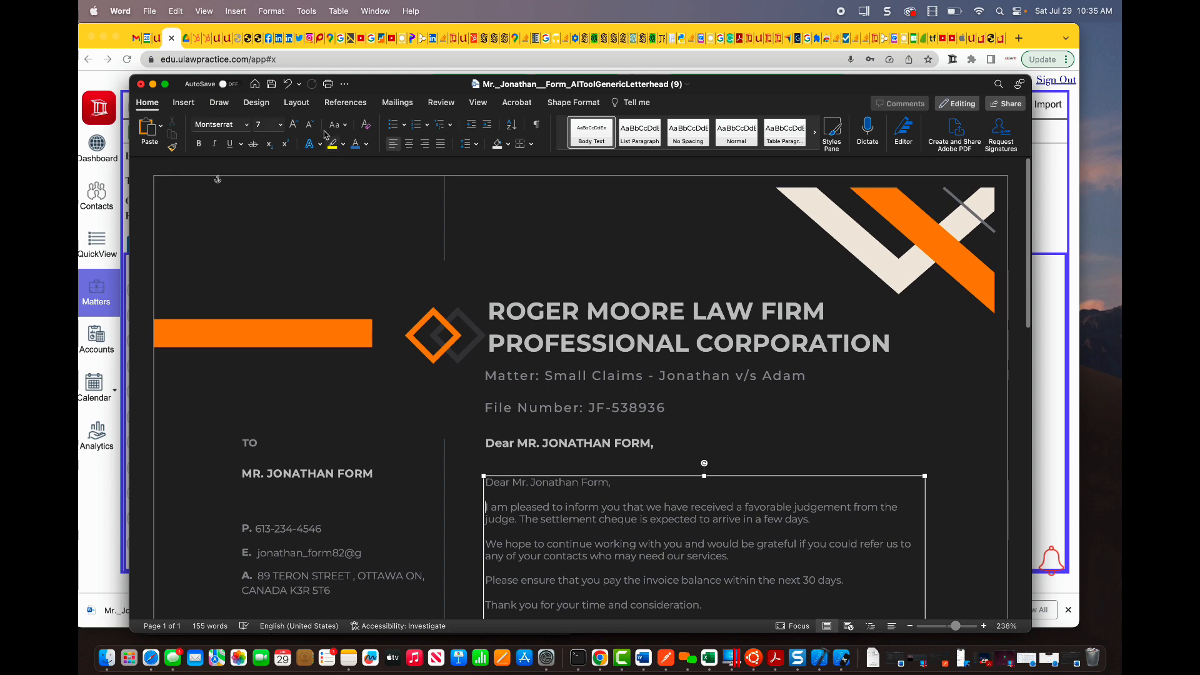
click(140, 84)
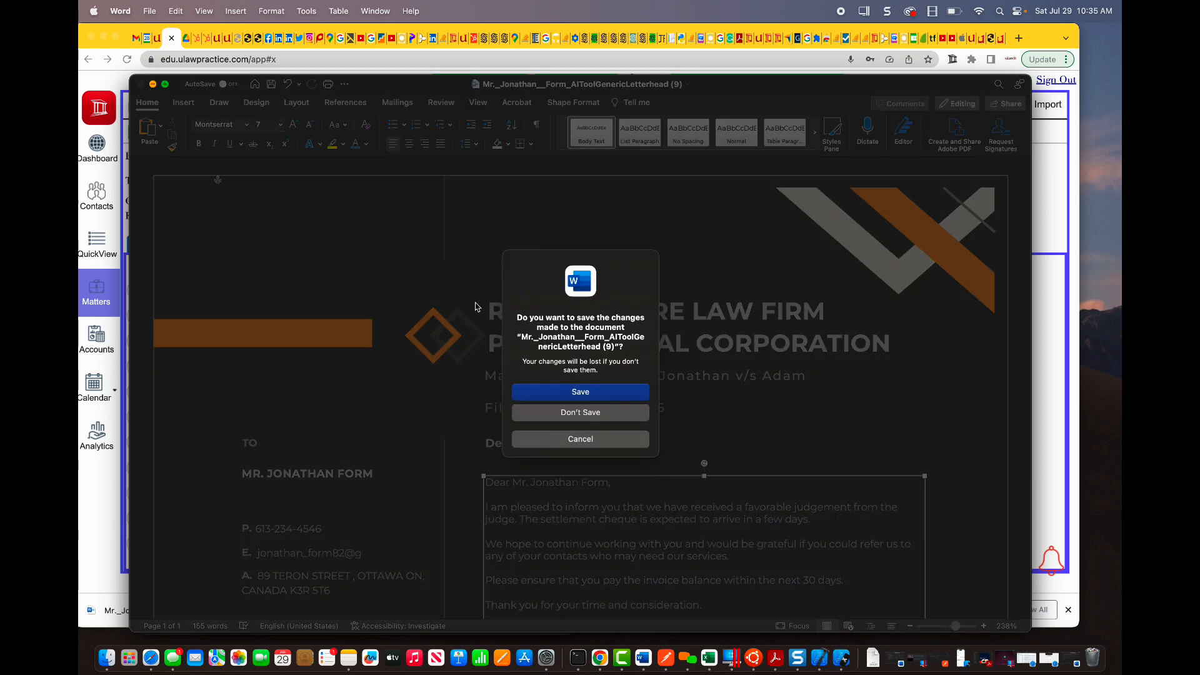
click(561, 413)
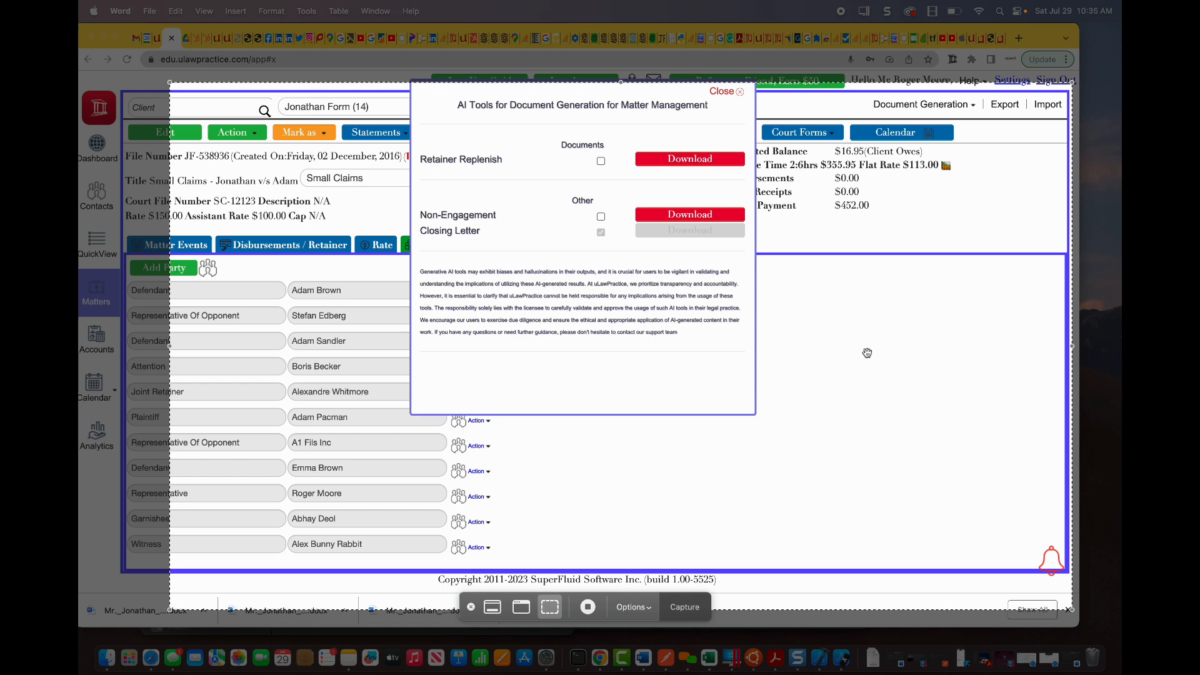
- Close the AI tools window and reopen the AI closing letter form for the same matter
key(Escape)
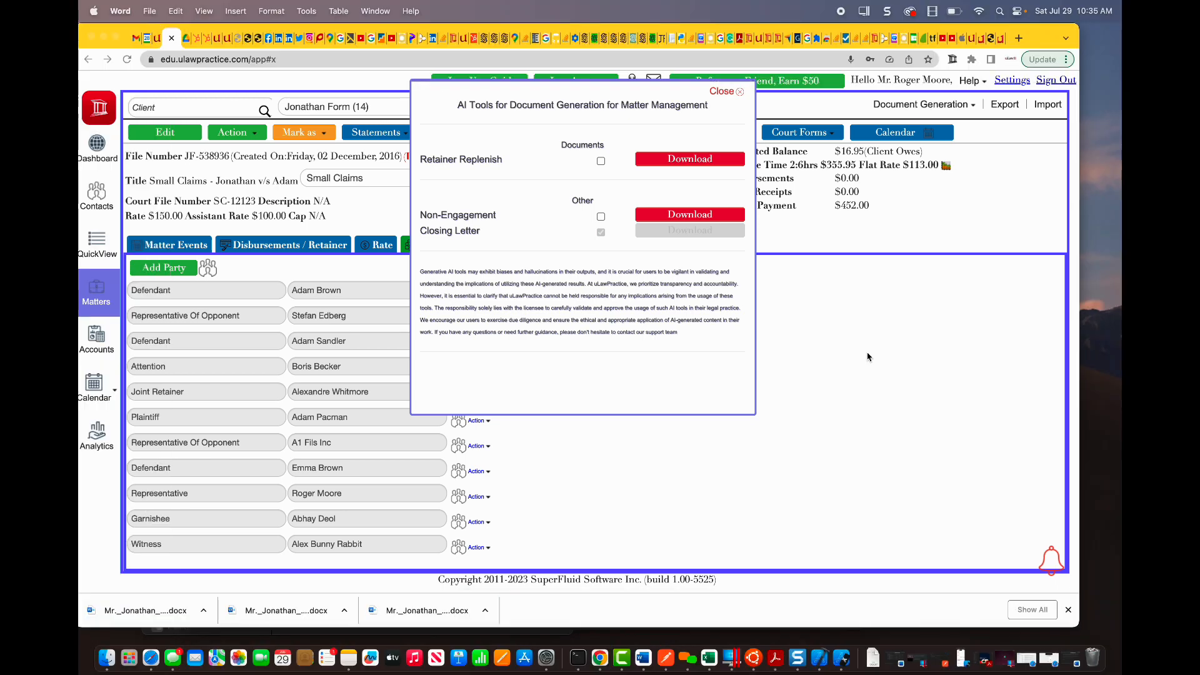
click(724, 100)
click(723, 92)
click(924, 105)
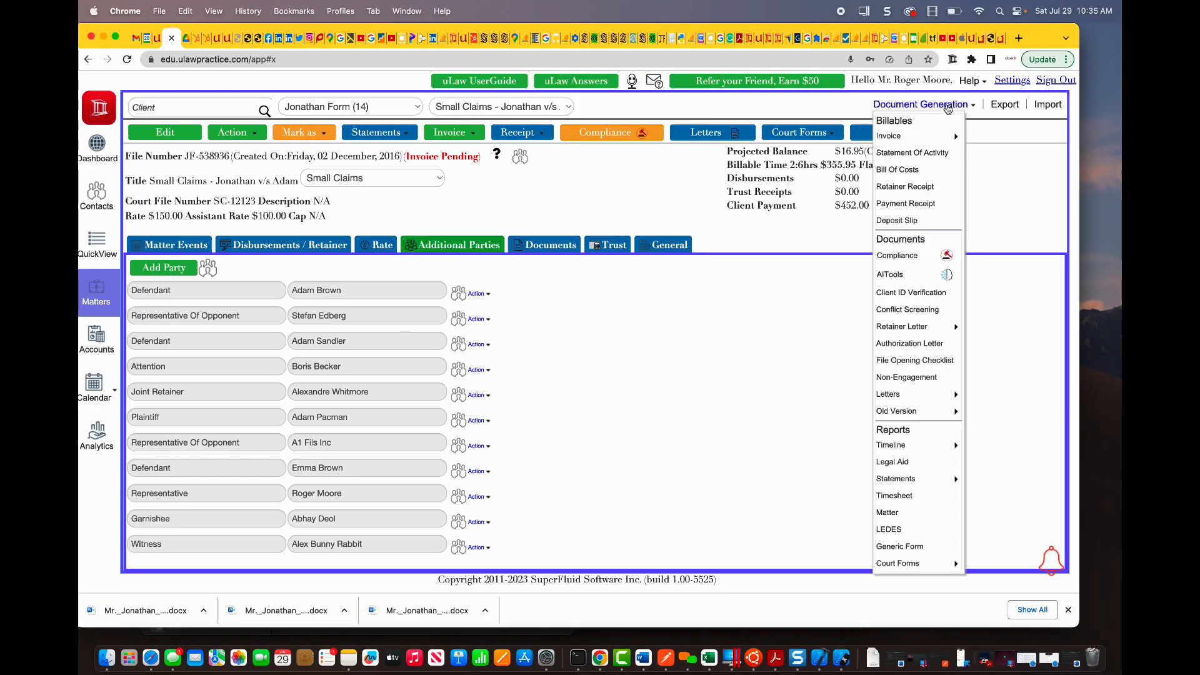
click(931, 275)
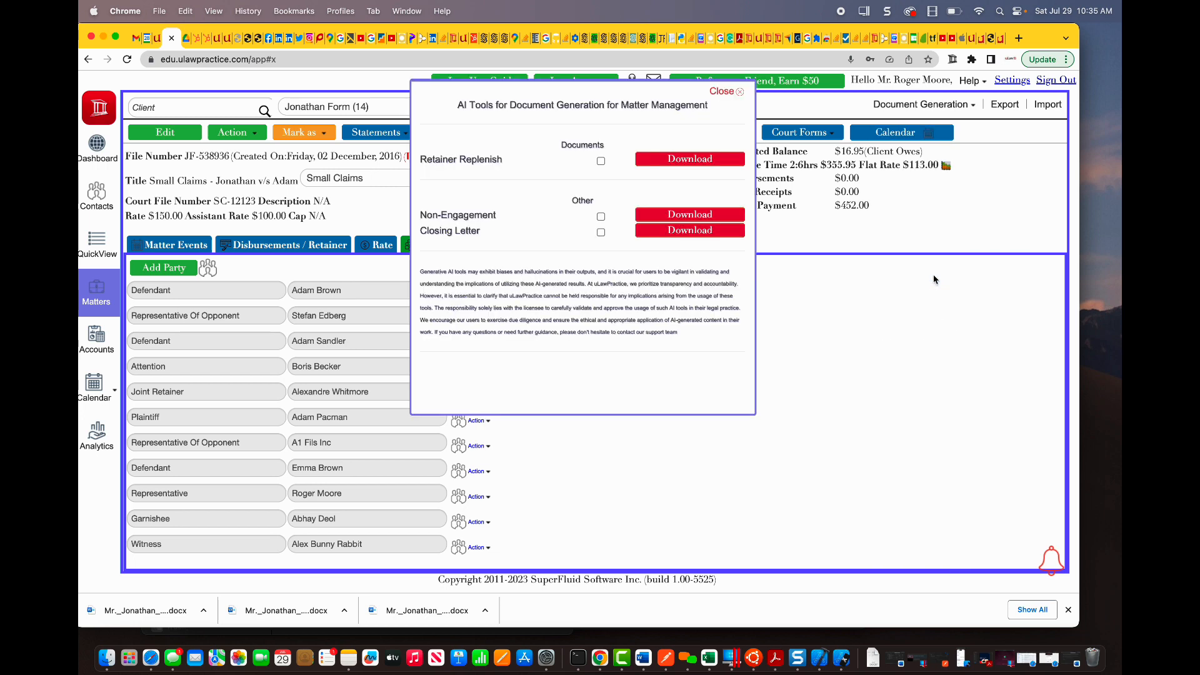
click(695, 232)
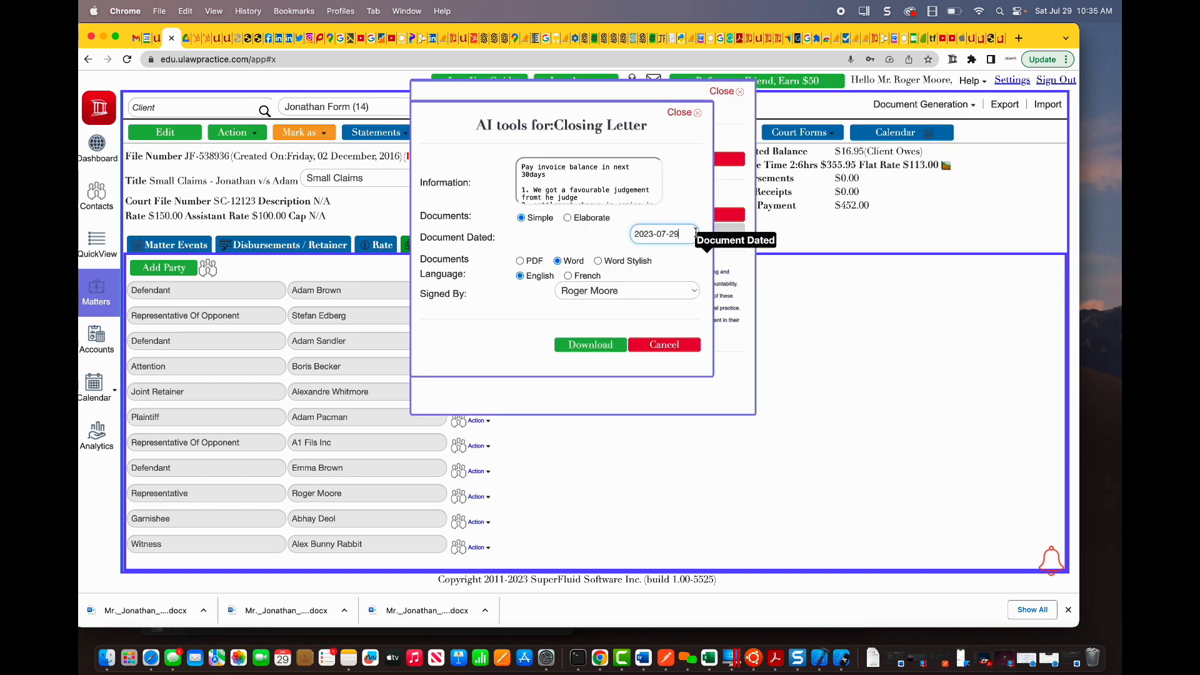
- Keep the same closing letter notes and generate an Elaborate version in Word Stylish format
click(556, 184)
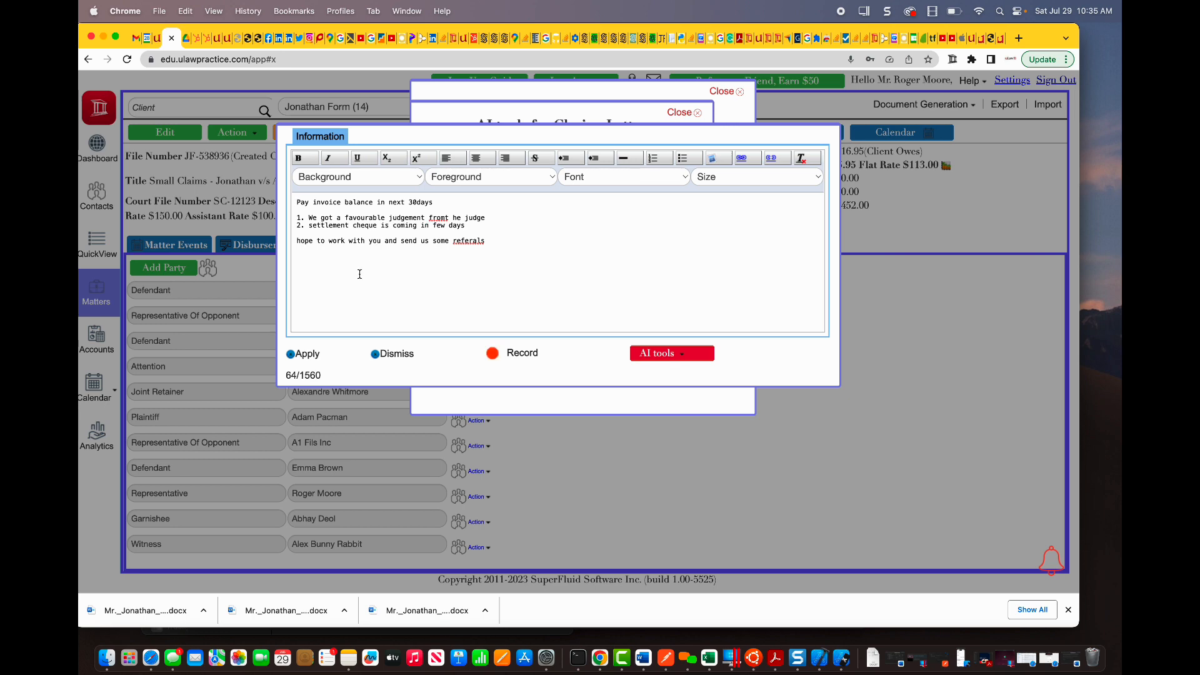
click(307, 355)
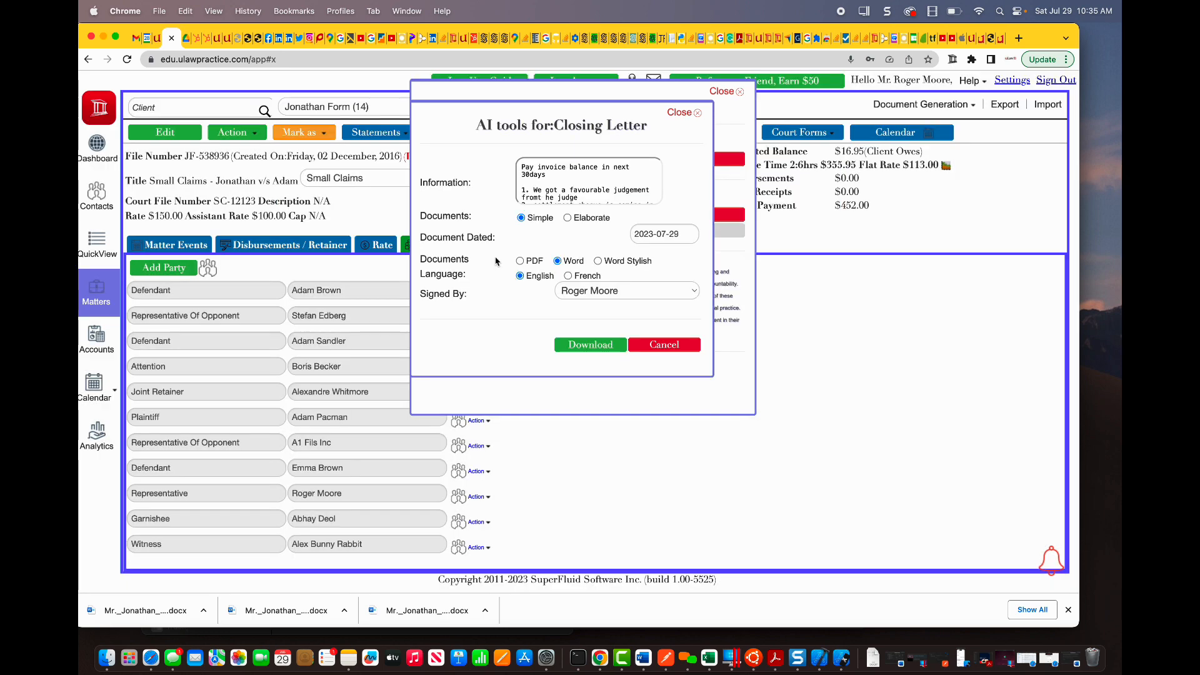
click(568, 218)
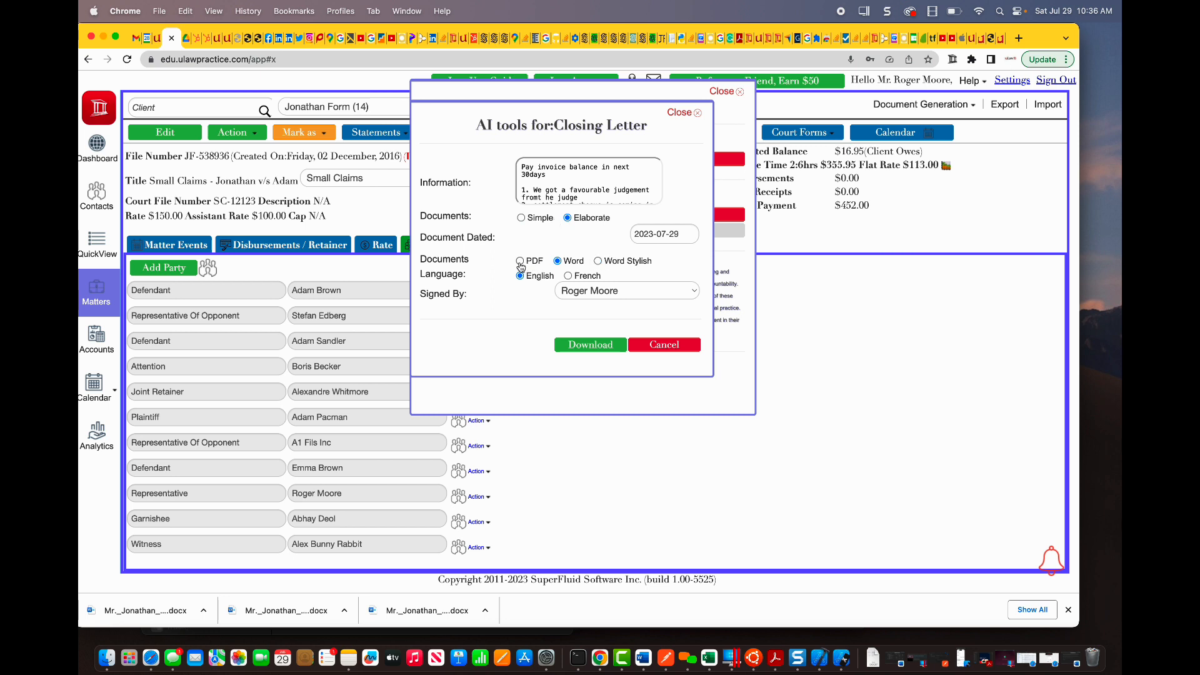
click(599, 261)
click(592, 347)
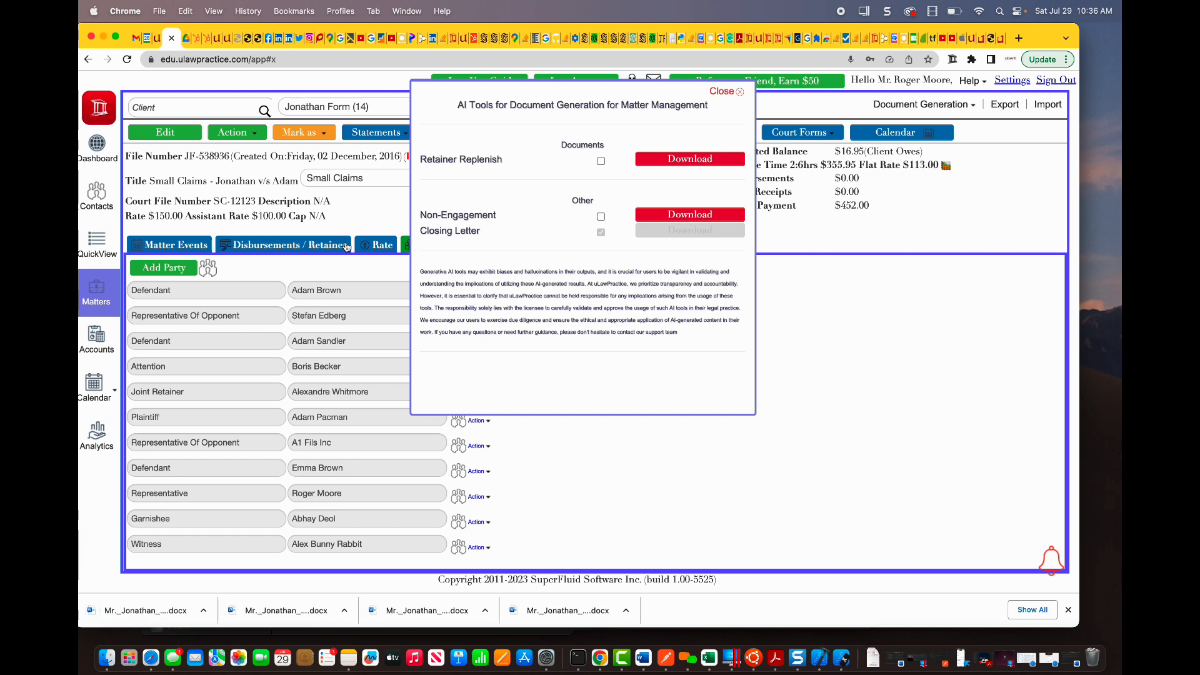
- Open the newly downloaded elaborate closing letter and read its body text
click(873, 658)
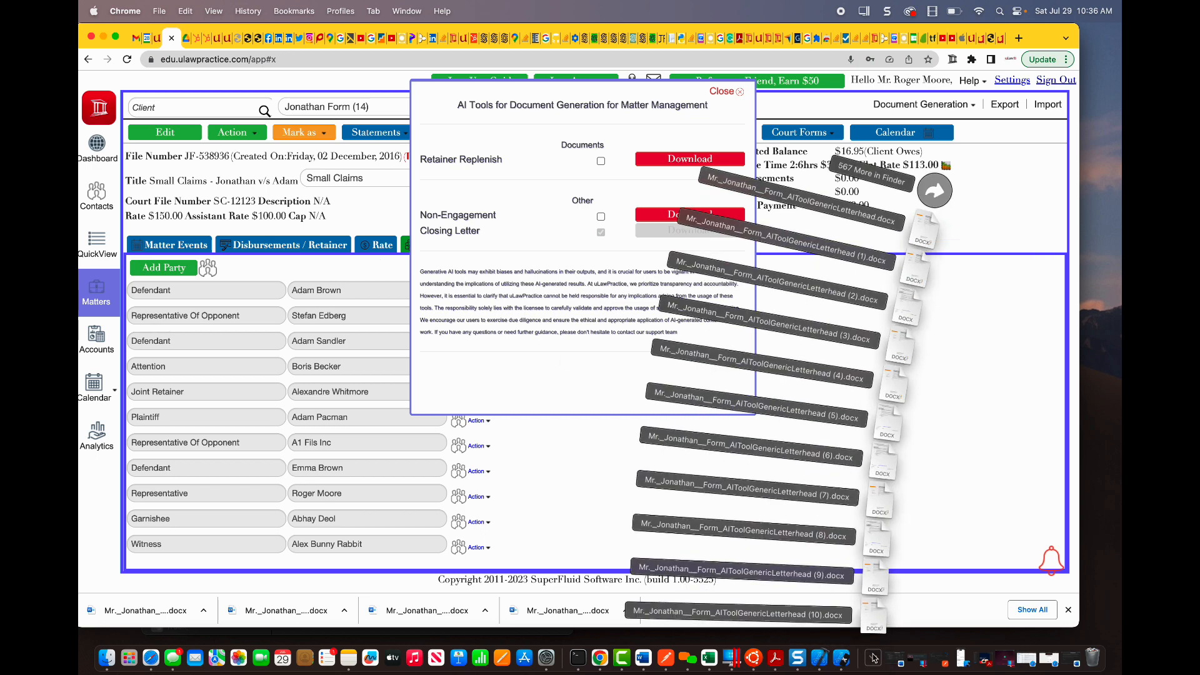
click(874, 616)
scroll(613, 430, down, 4)
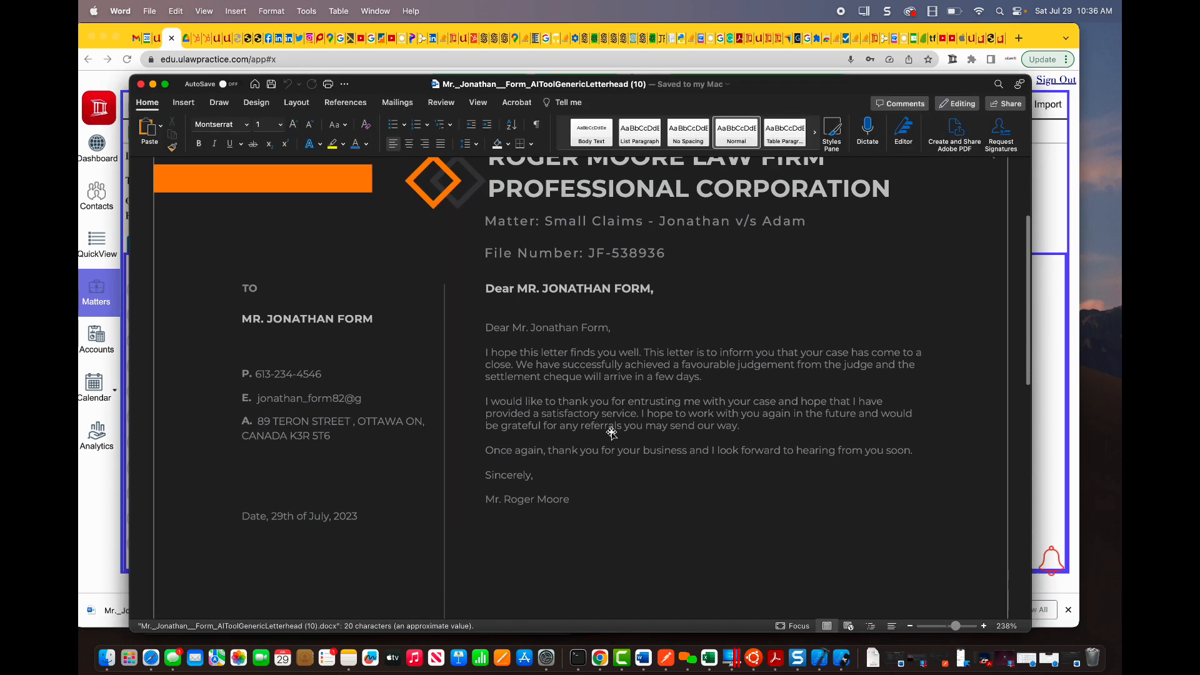
scroll(612, 432, down, 1)
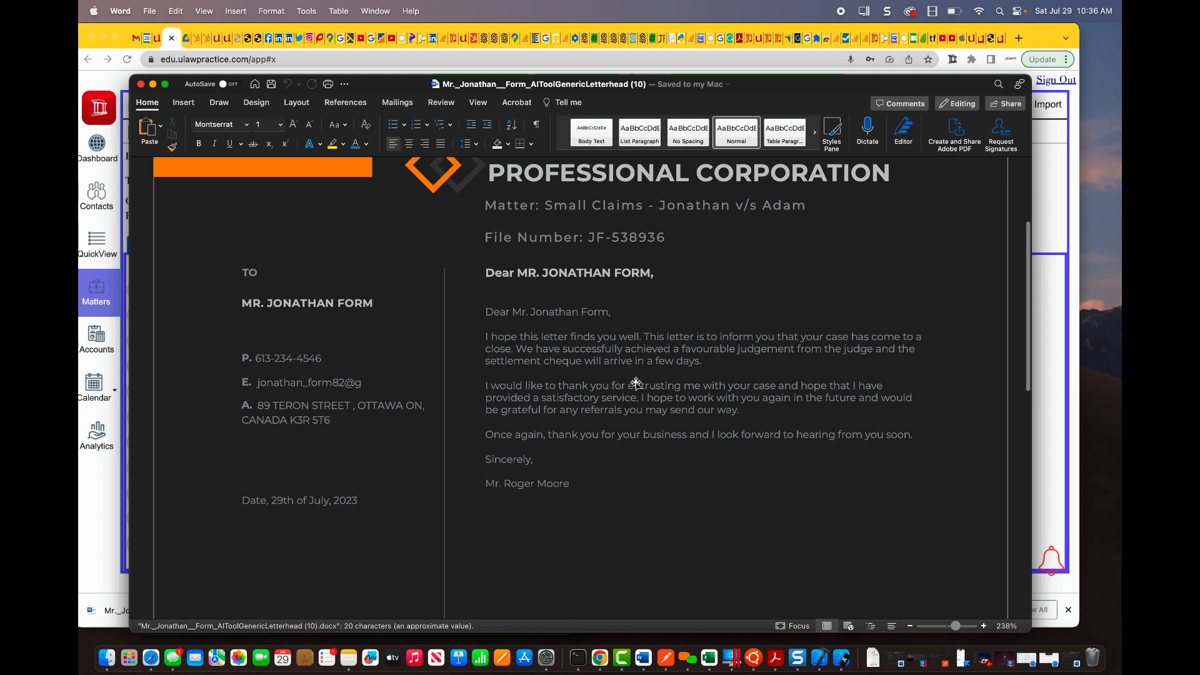